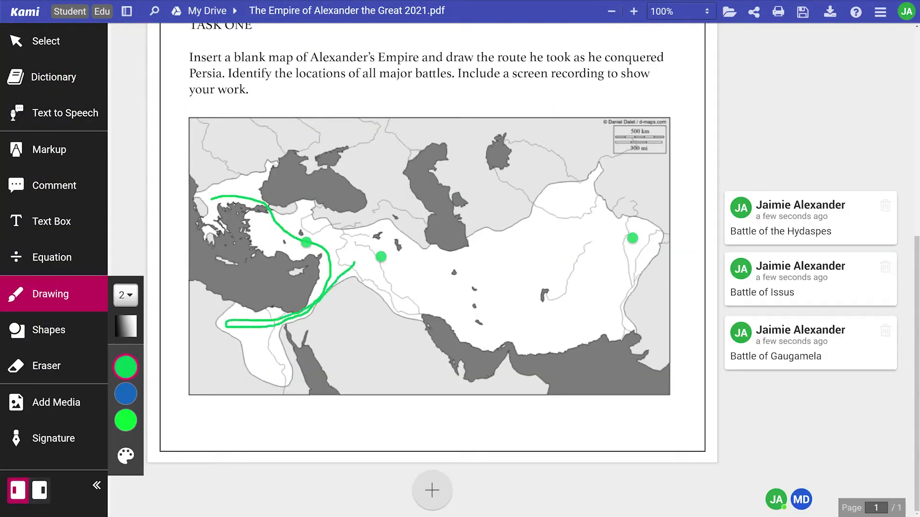
Draw a green freehand route from the Gaugamela dot across Persia to Hydaspes
mouse_move(388, 272)
mouse_down()
mouse_move(558, 201)
mouse_move(482, 275)
mouse_up()
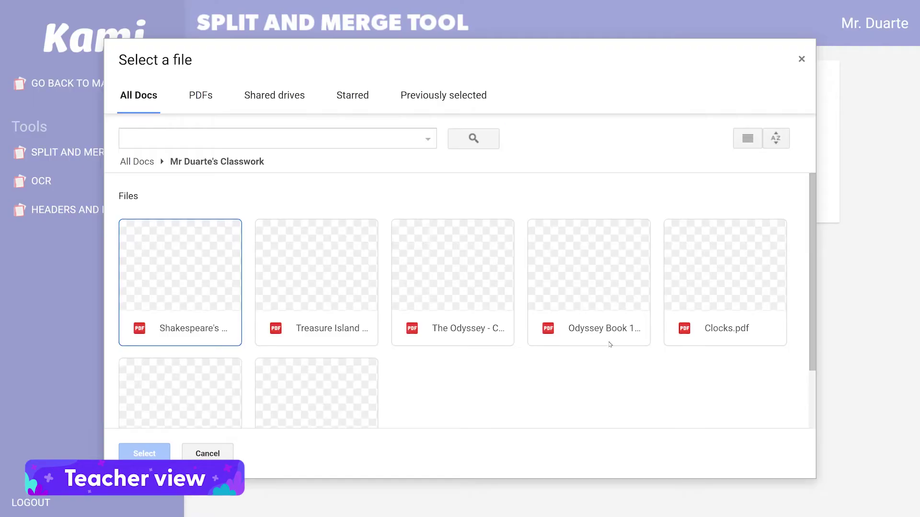
Pick the Odyssey PDFs and split the Activities page with pages 4 and 7 into a new file
click(447, 296)
click(558, 296)
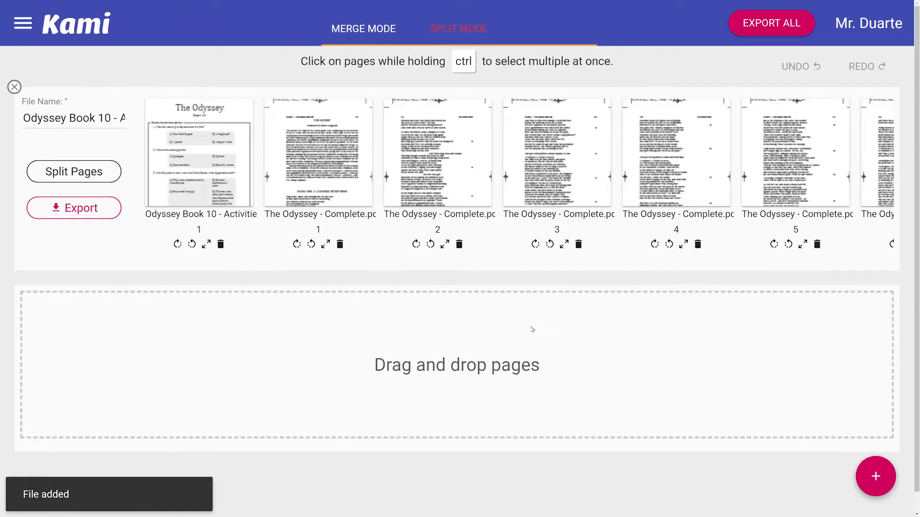
drag(223, 186, 156, 356)
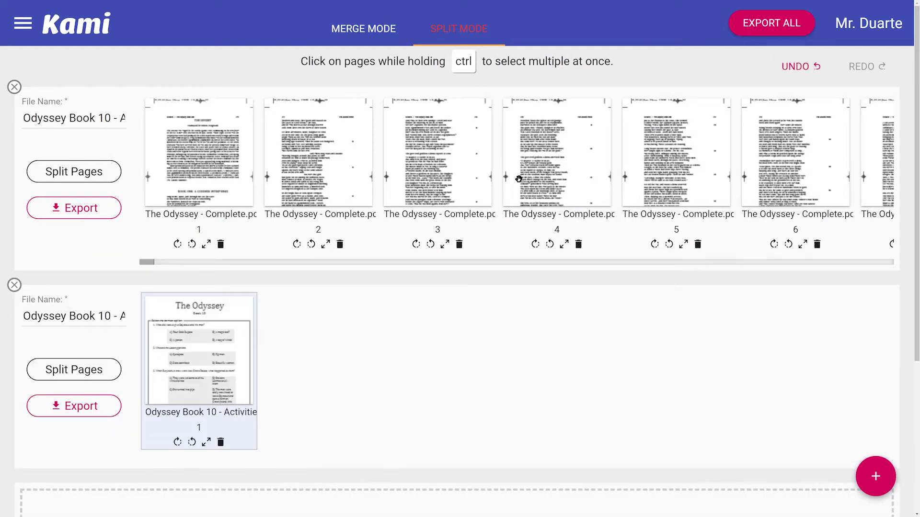
drag(558, 171, 508, 359)
drag(652, 182, 577, 365)
drag(688, 185, 689, 355)
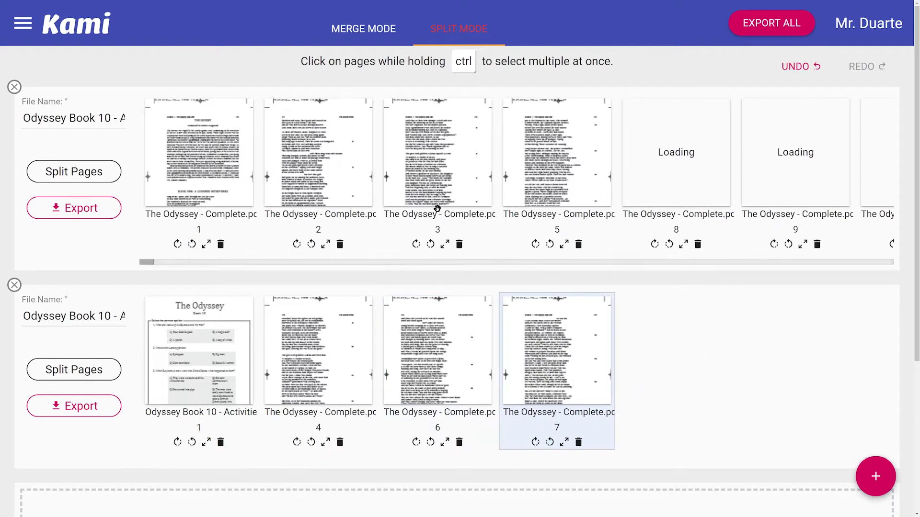
click(459, 443)
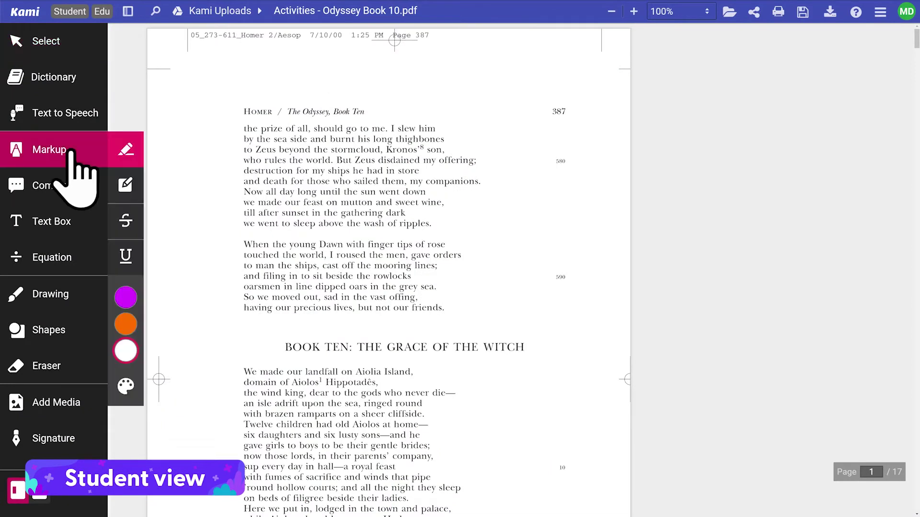
Box-highlight the BOOK TEN chapter heading
click(126, 184)
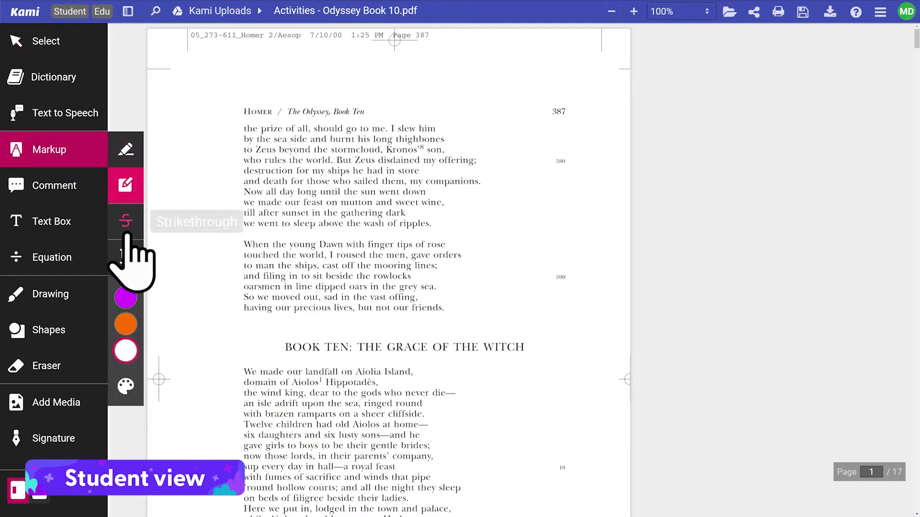
mouse_move(129, 300)
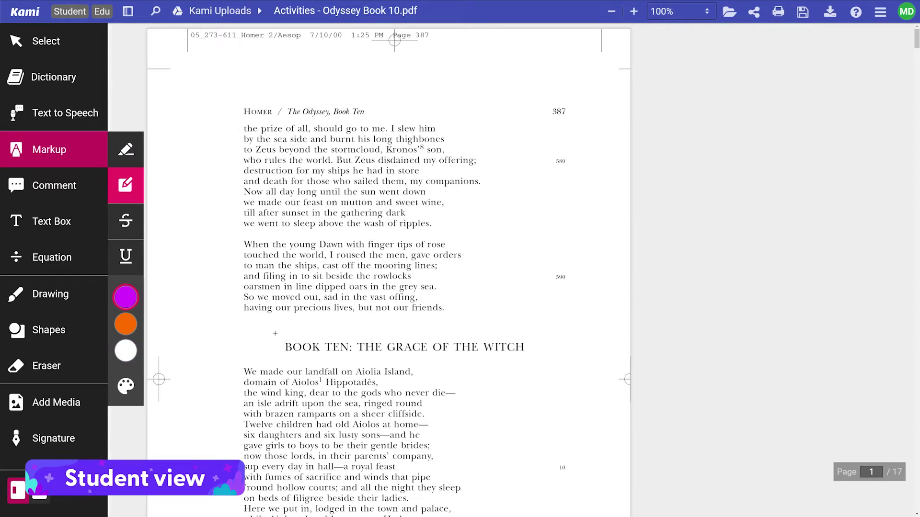
drag(275, 333, 531, 362)
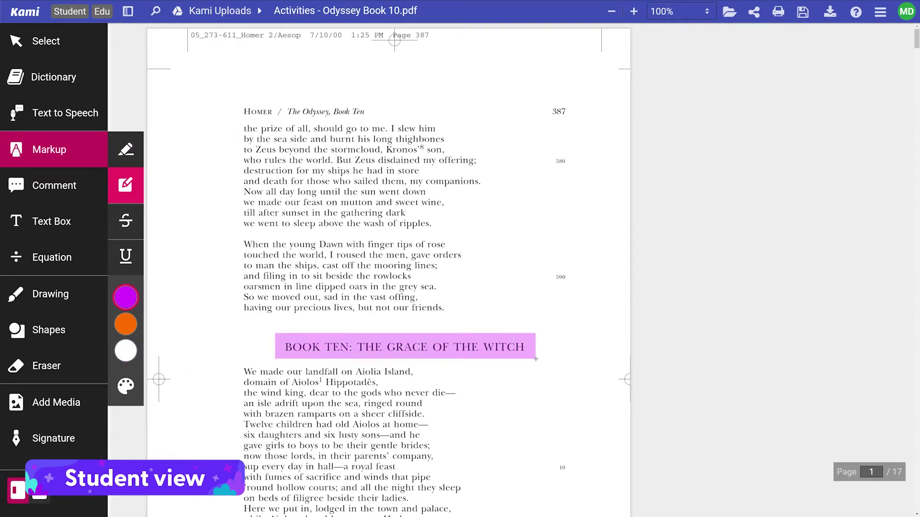
scroll(541, 260, down, 2)
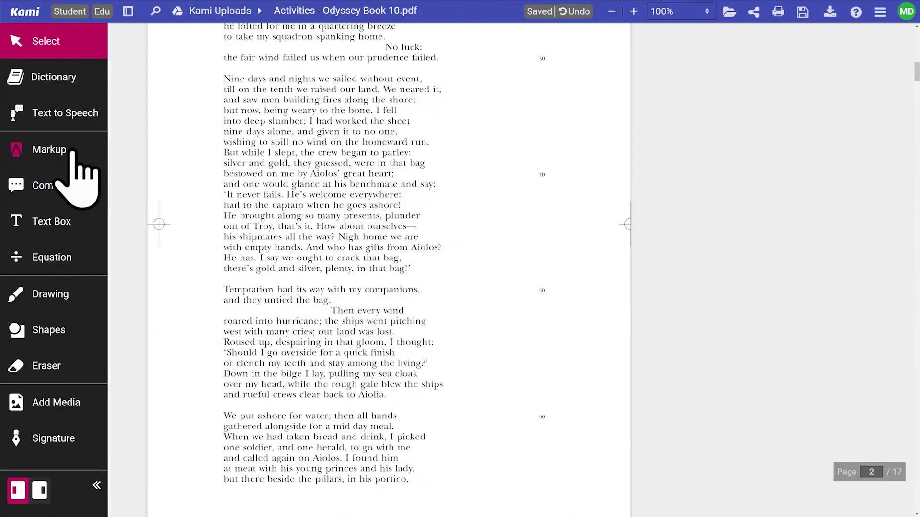
Highlight the Temptation passage on page 2 in cyan
click(71, 152)
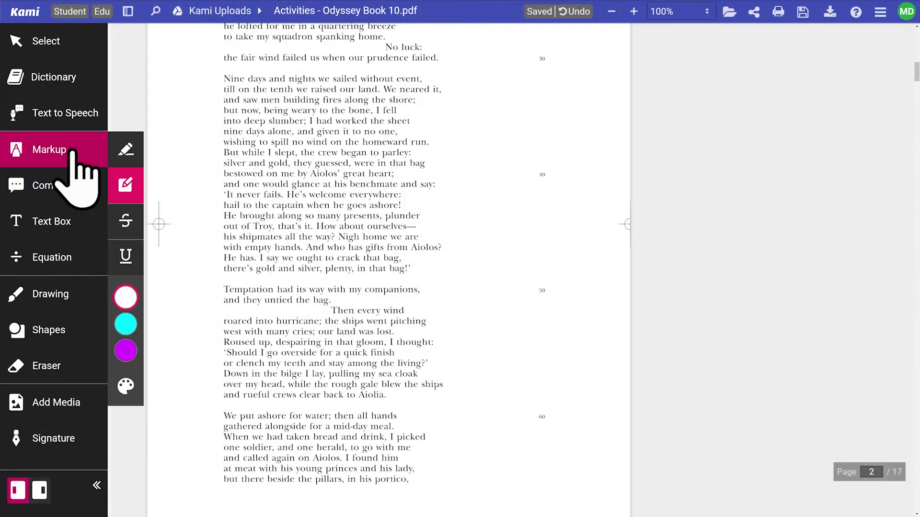
mouse_move(130, 317)
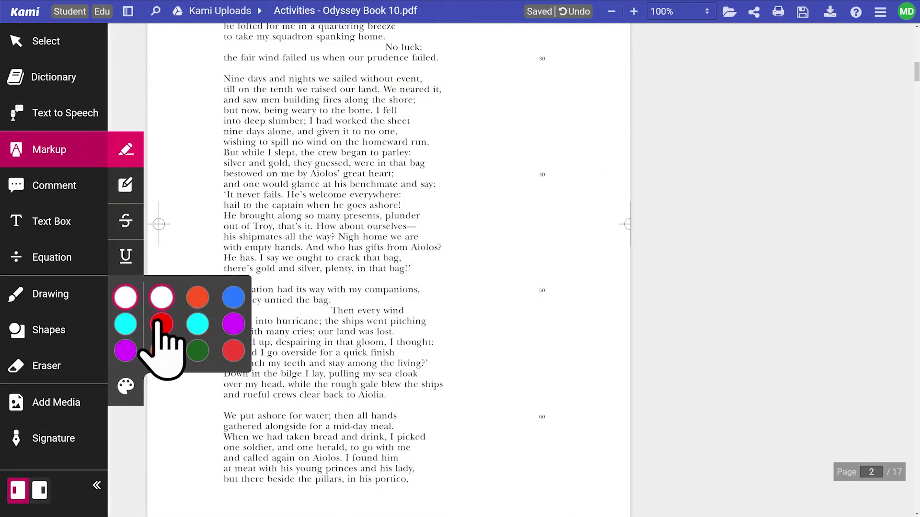
click(194, 325)
drag(224, 289, 513, 329)
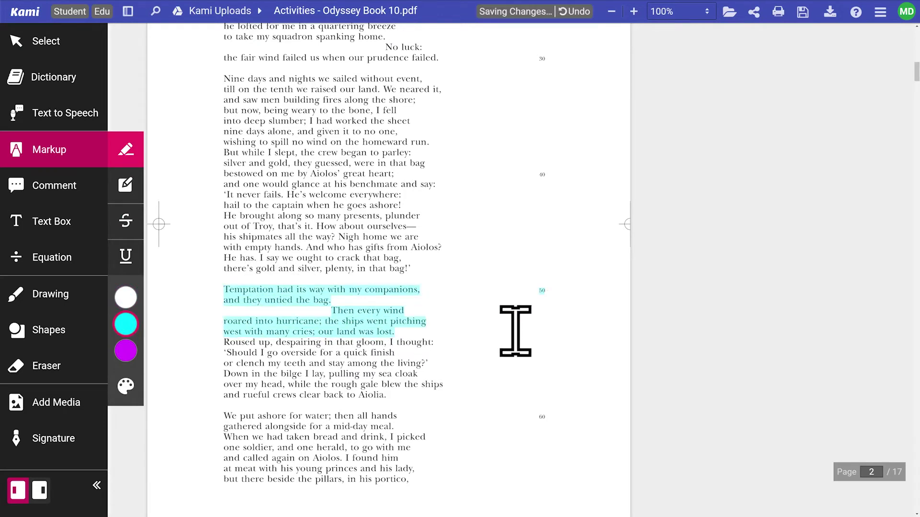
click(88, 73)
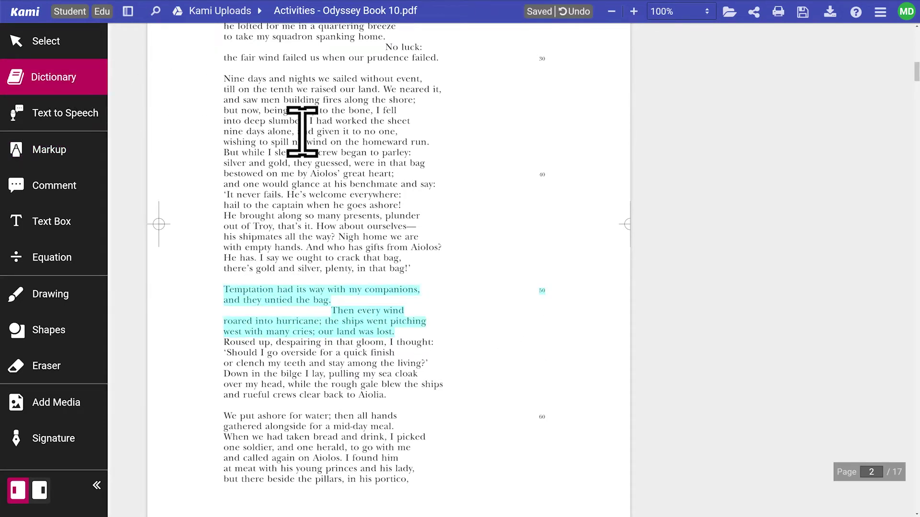
Look up 'parley' in the dictionary and have the wagon road sentences read aloud
drag(411, 151, 511, 155)
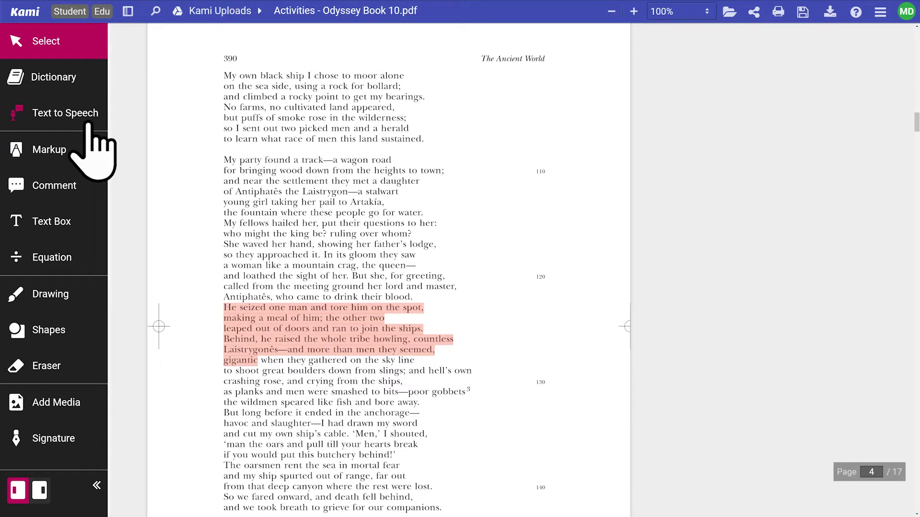
click(87, 123)
click(225, 157)
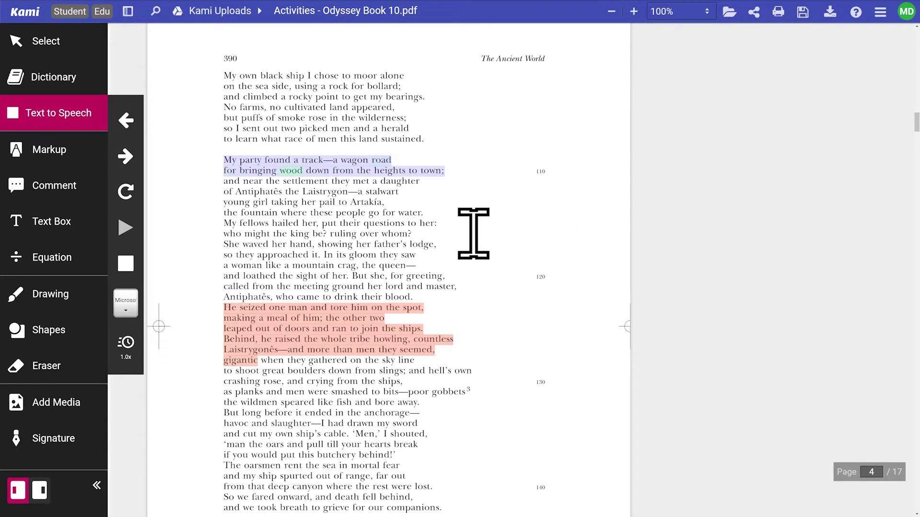
click(127, 157)
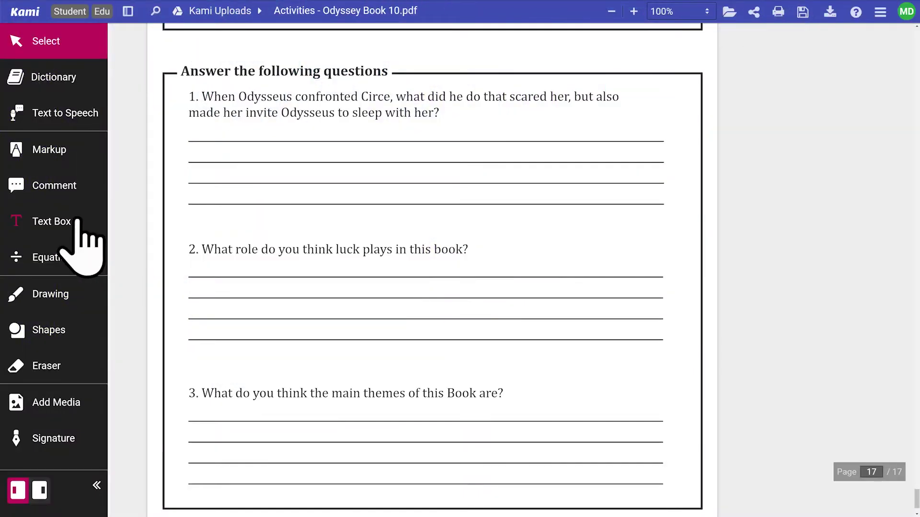
click(76, 221)
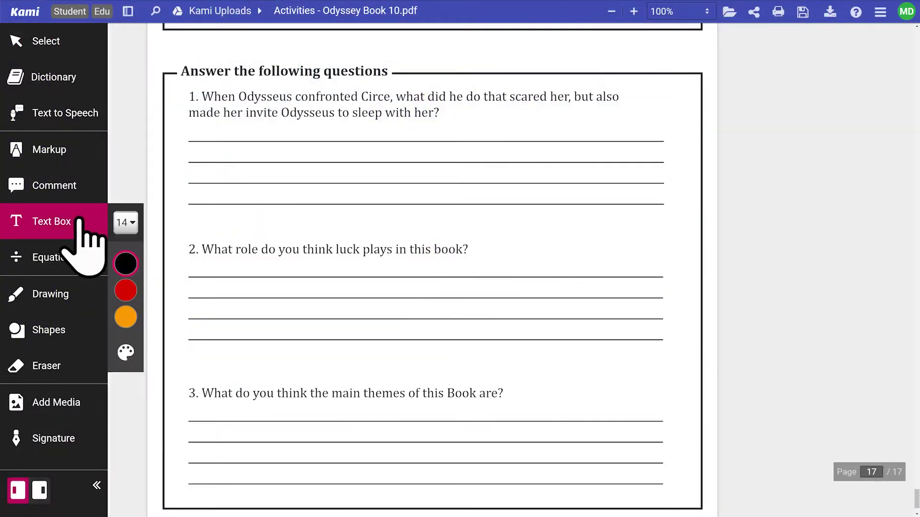
Answer question 1 with 'He approached her quickly with a sword, and threatened her.' in bold blue
click(190, 132)
text(He approached her quickly with a sword, and threatened her.)
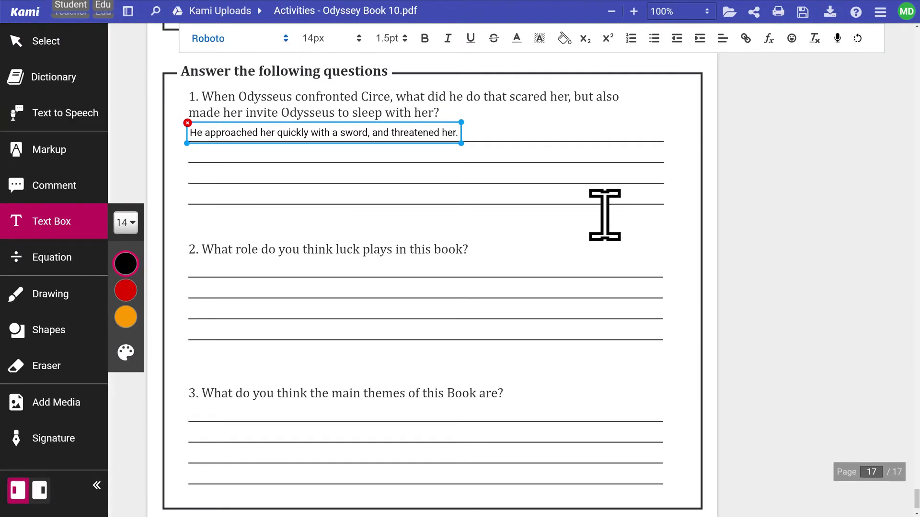
key(ctrl+a)
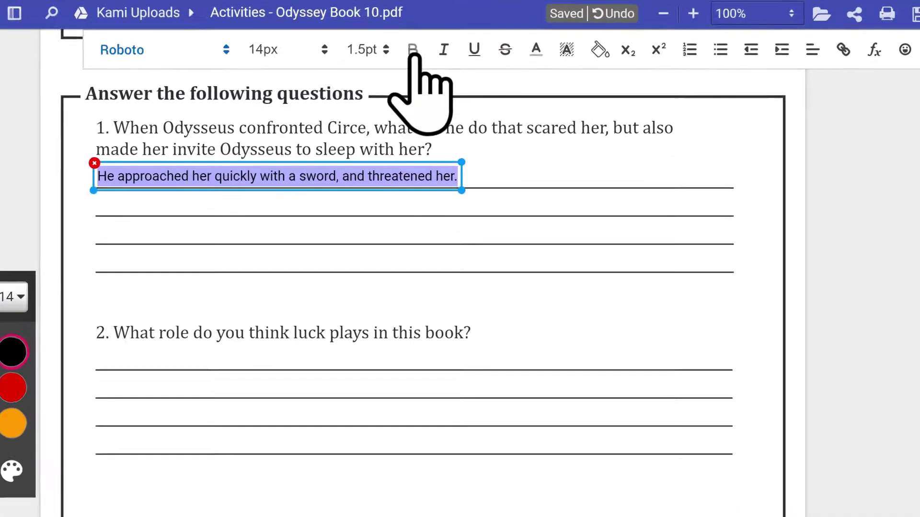
click(426, 40)
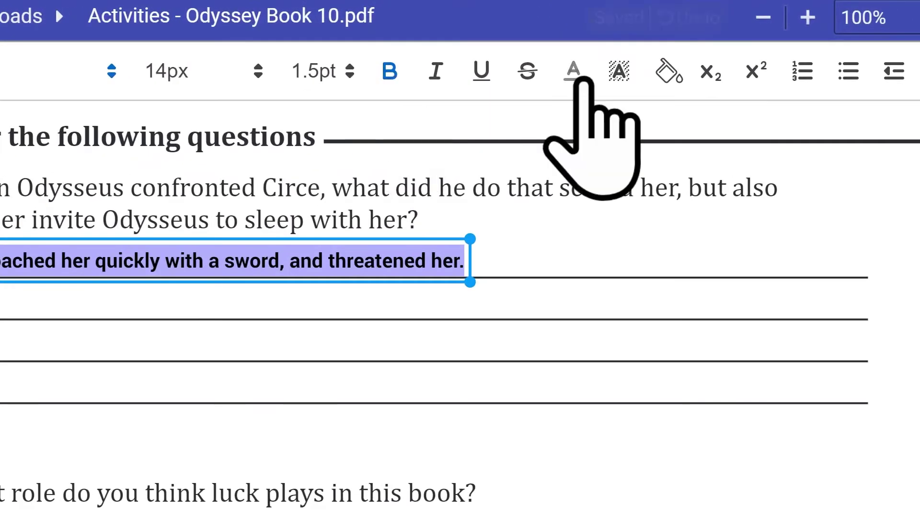
click(582, 81)
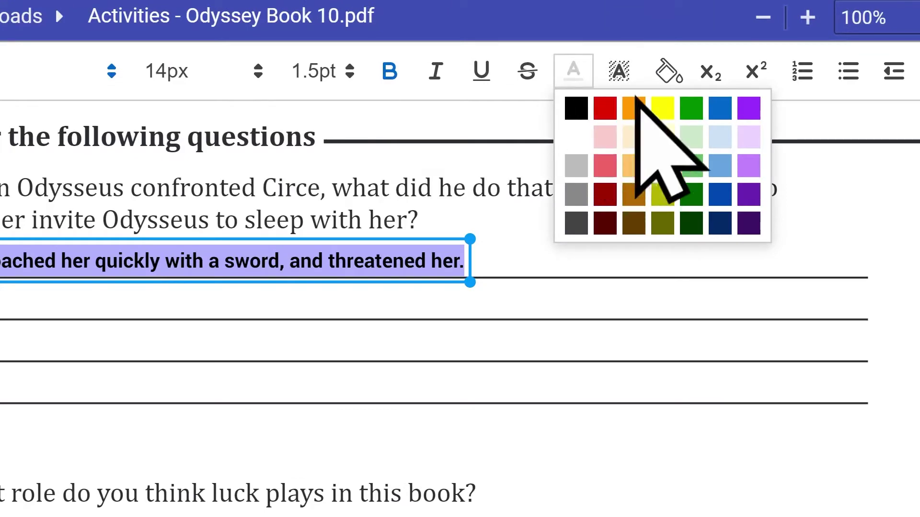
click(720, 111)
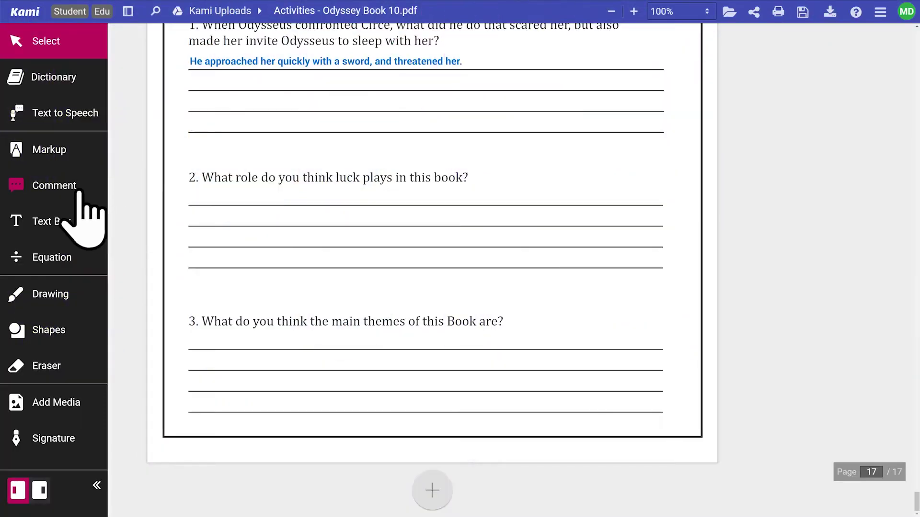
Place a voice comment on the Odyssey activities page and start recording
click(78, 189)
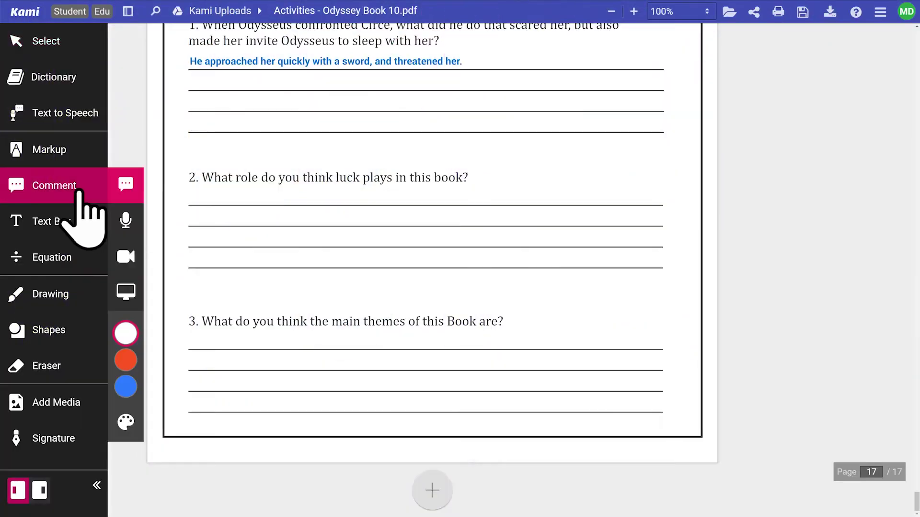
click(126, 221)
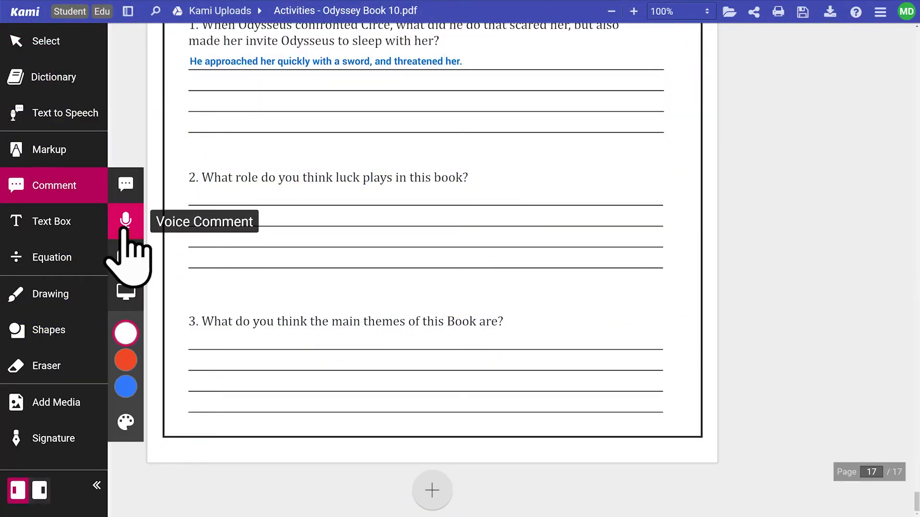
click(194, 196)
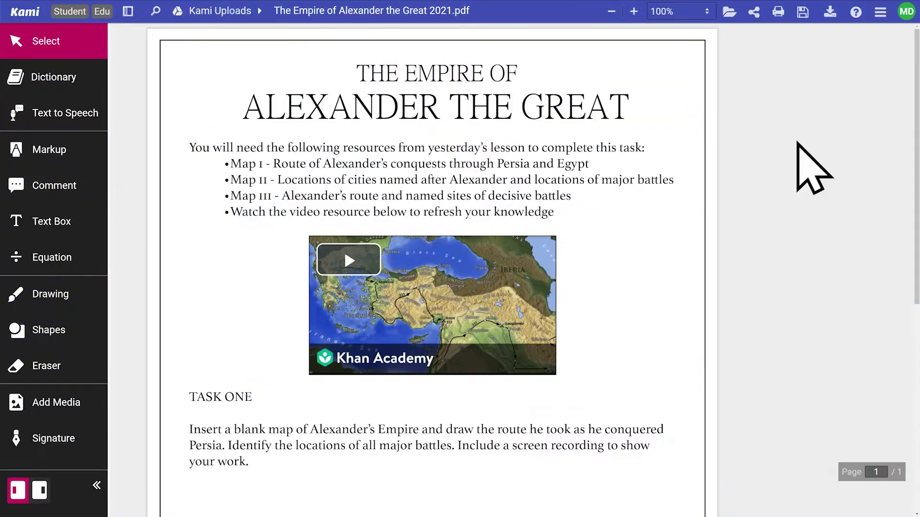
Play the embedded Khan Academy video, then bring up media insertion options below Task One
click(351, 263)
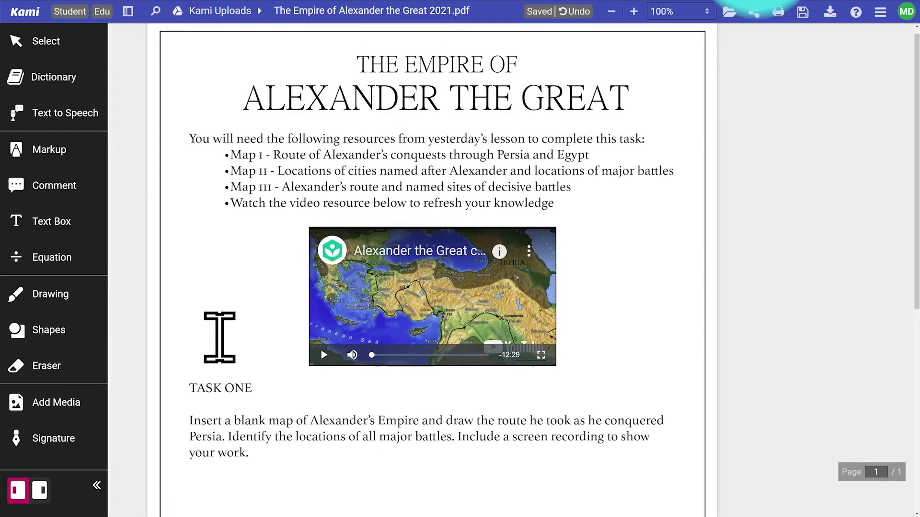
scroll(216, 336, down, 5)
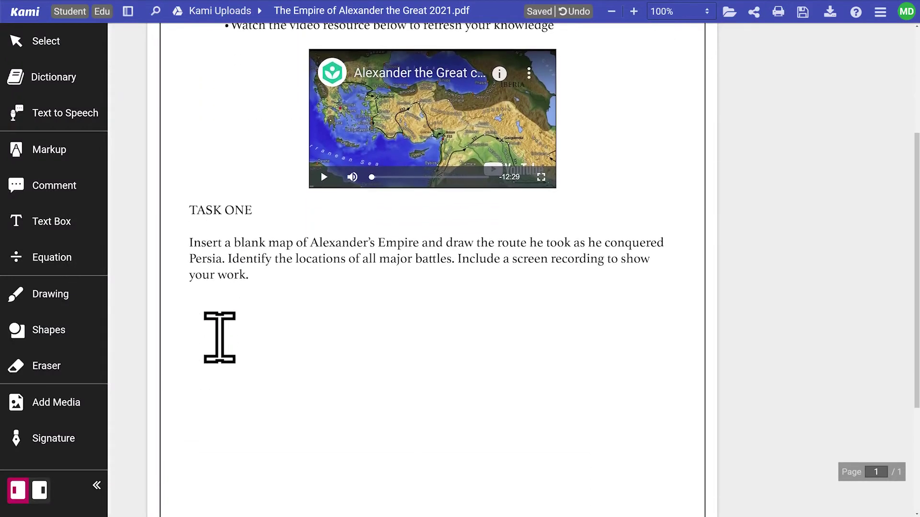
scroll(220, 337, down, 3)
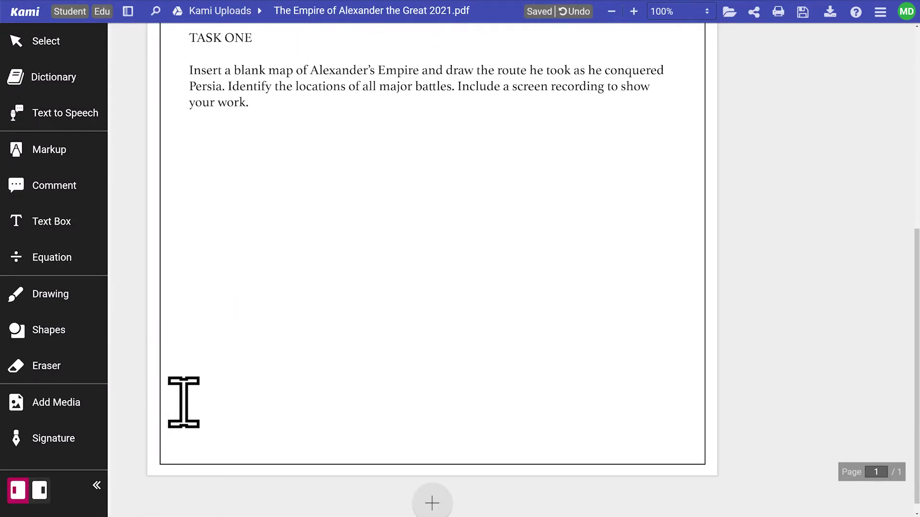
click(67, 405)
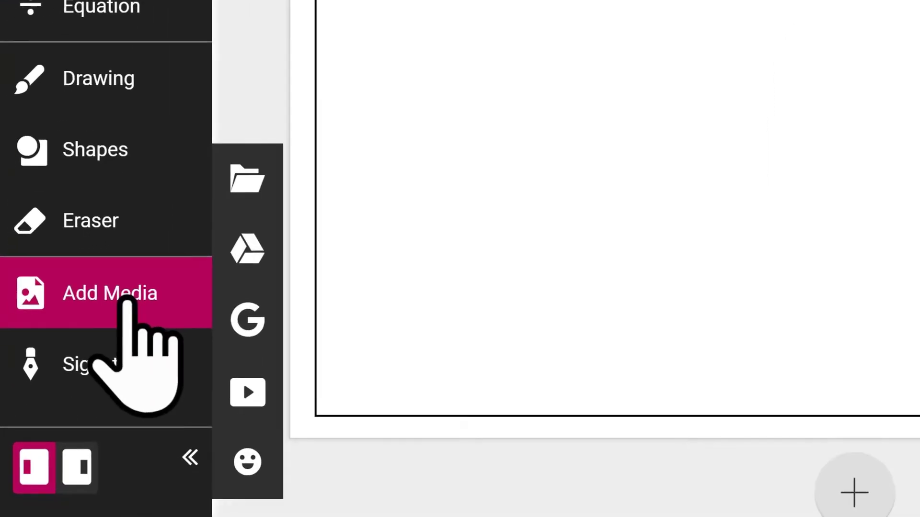
Drop the blank map of Alexander's empire under Task One and stretch it to near page width
click(127, 301)
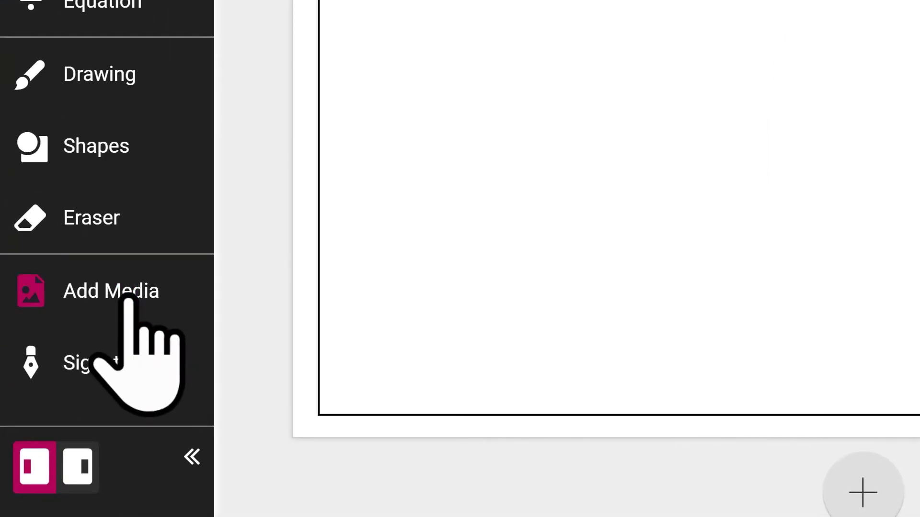
click(128, 298)
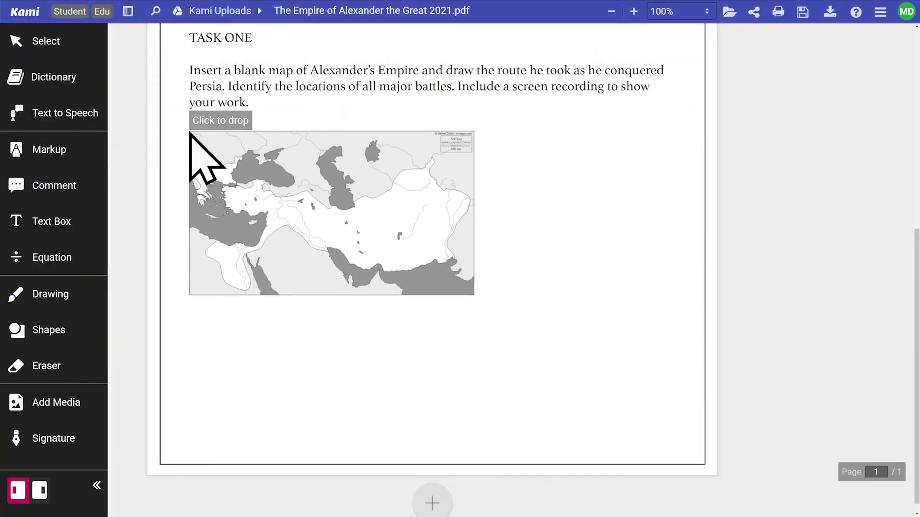
click(189, 134)
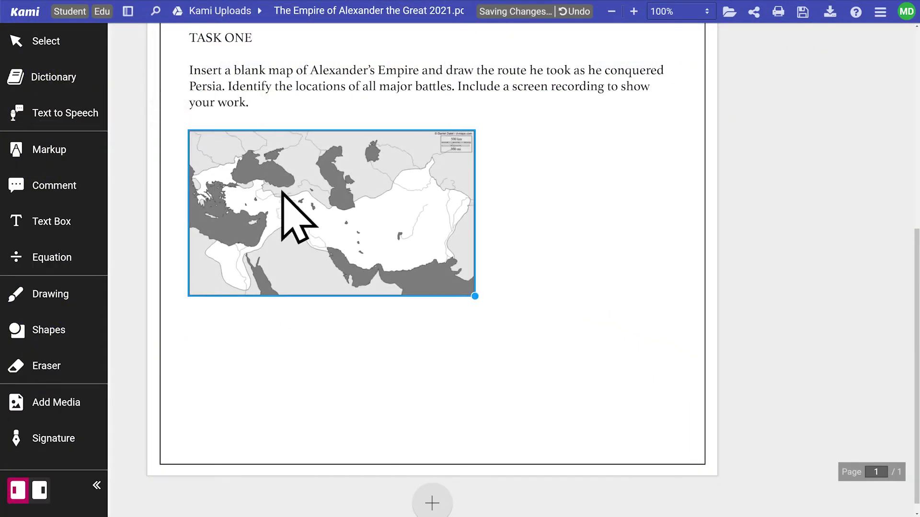
drag(459, 280, 704, 353)
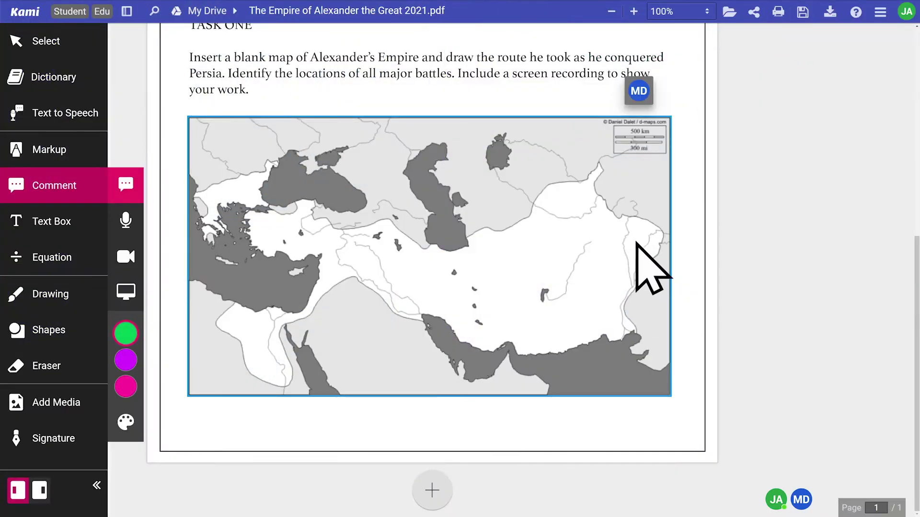
Pin a green 'Battle of the Hydaspes' comment on the map and begin the Gaugamela label
click(636, 242)
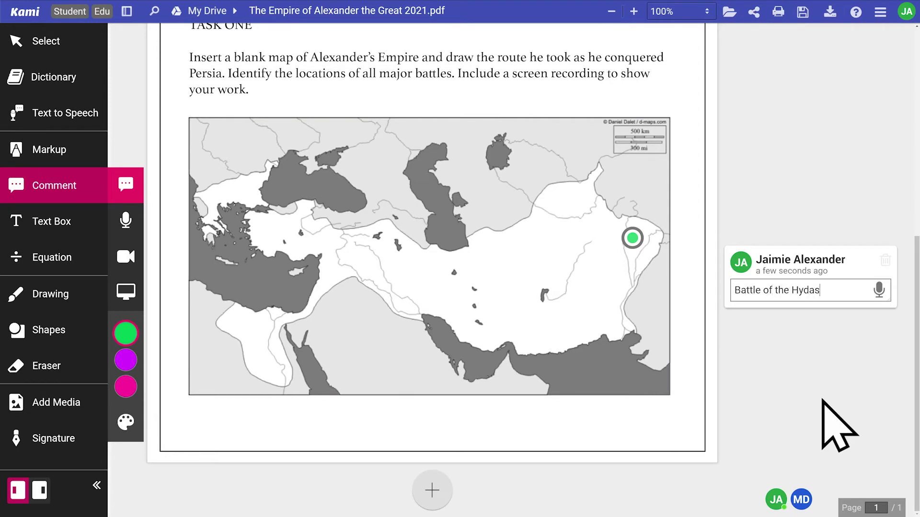
key(Return)
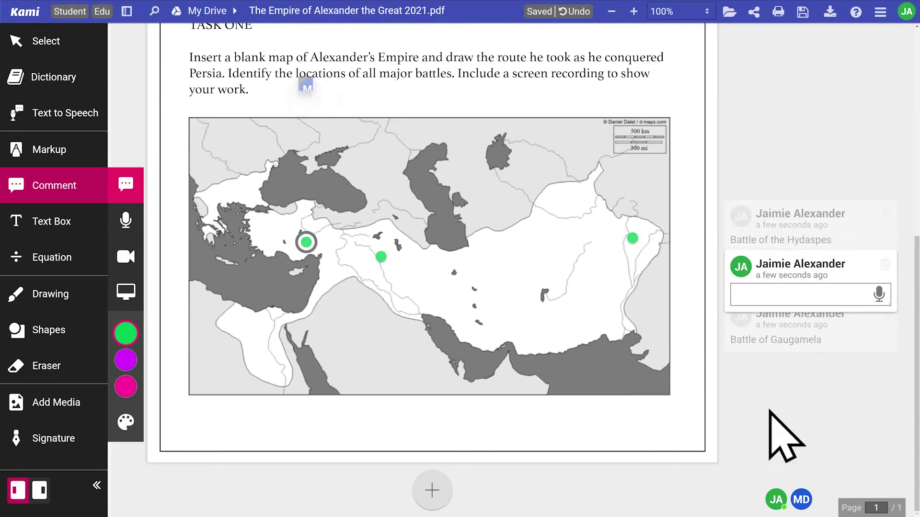
text(Bat)
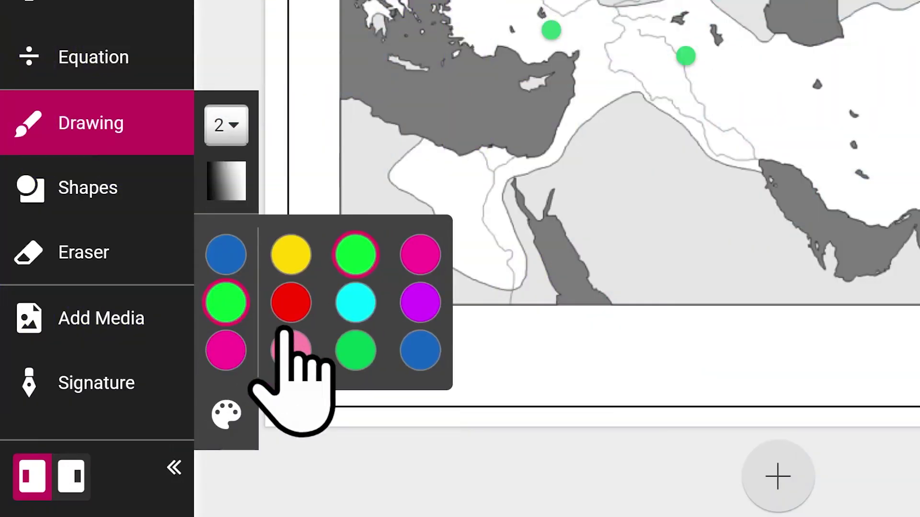
Set the drawing pen to green with a line thickness, then start a screen-recording comment beside the map
click(355, 350)
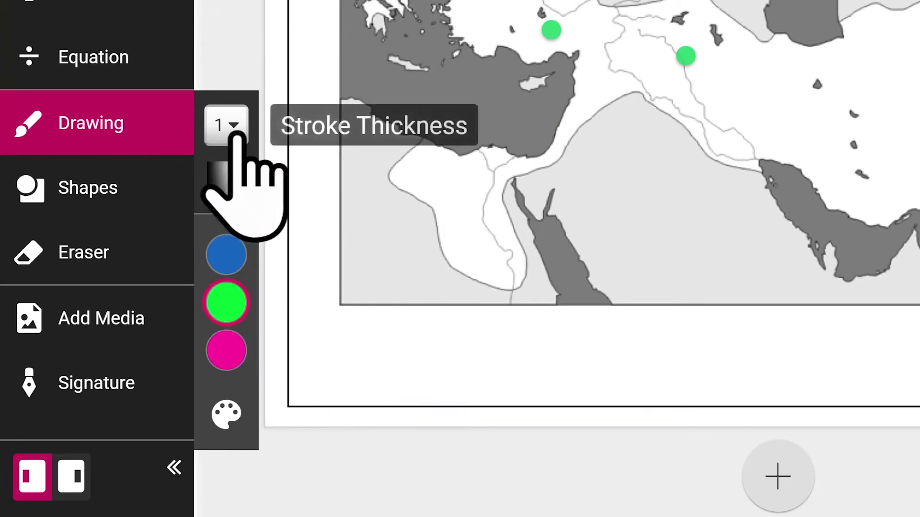
click(236, 135)
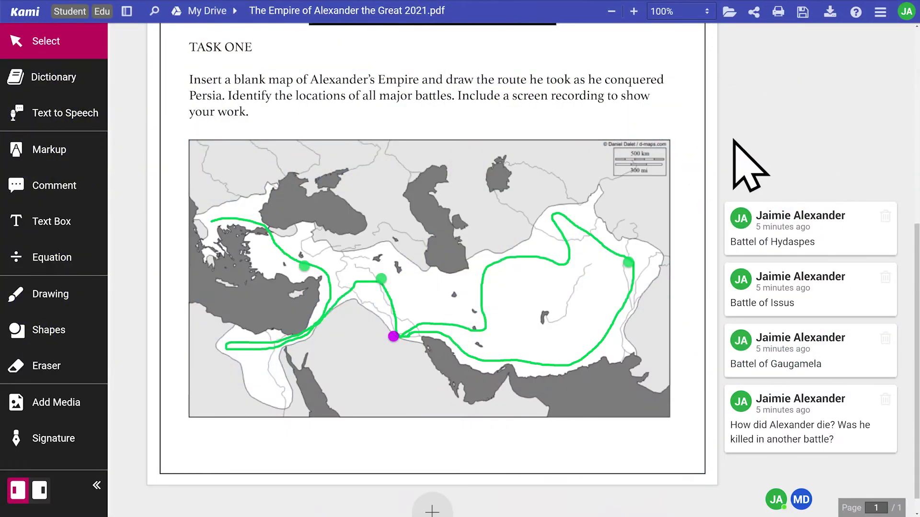
click(76, 187)
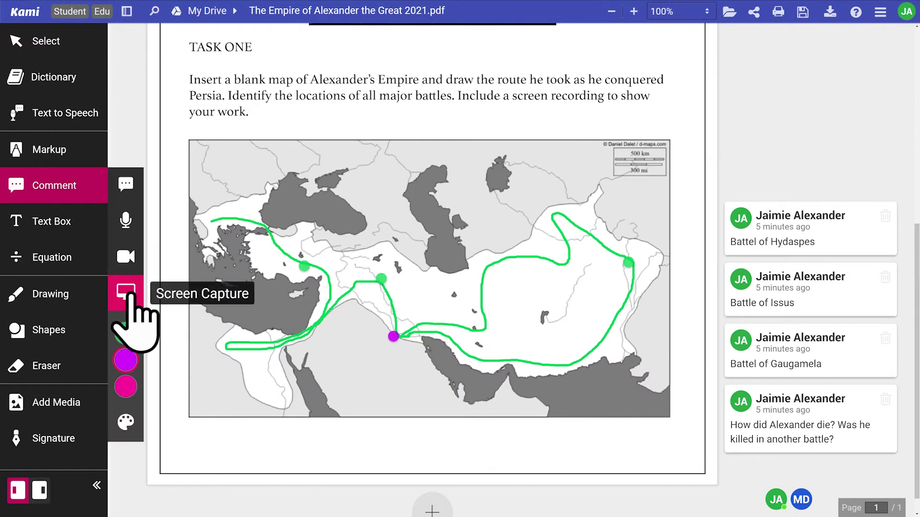
click(688, 162)
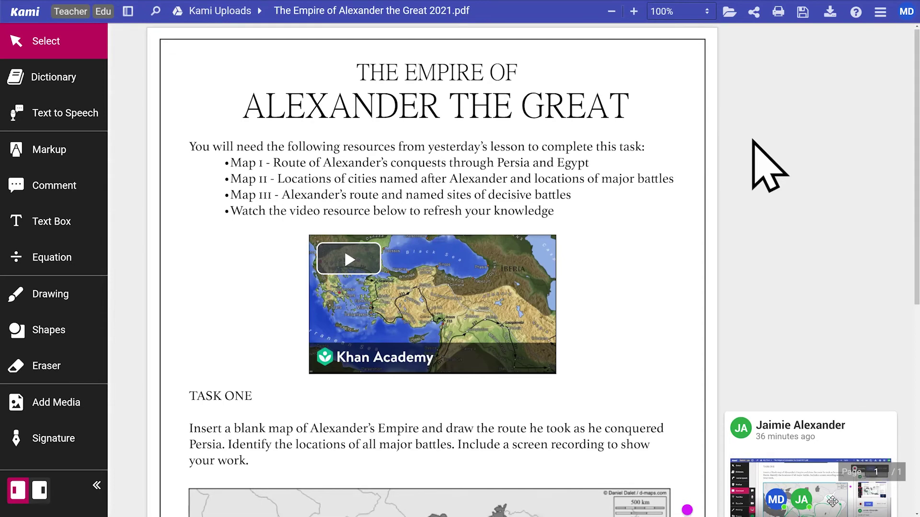
Scroll down and preview the screen recording comment, then close it
scroll(753, 141, down, 6)
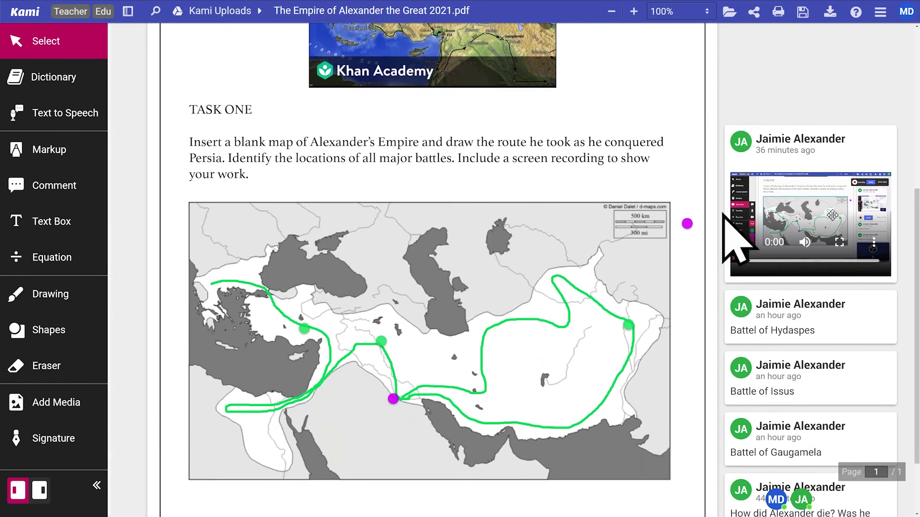
click(746, 242)
click(694, 302)
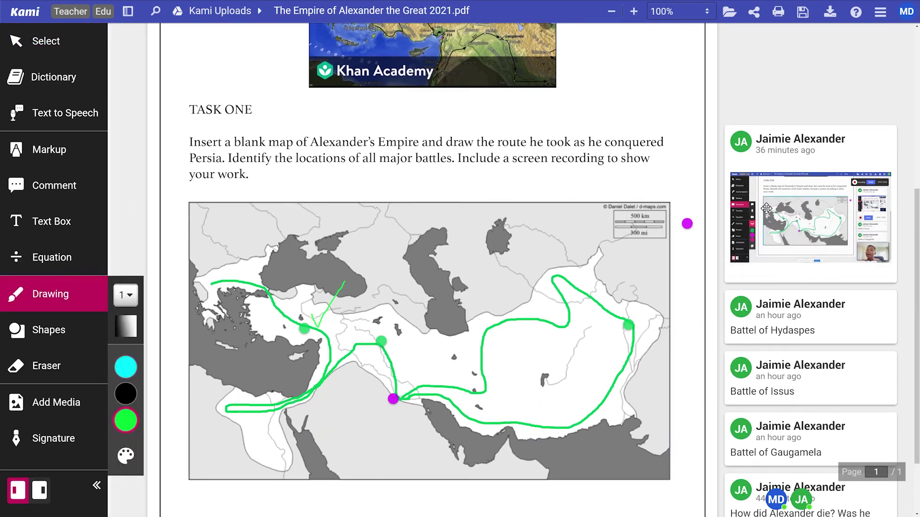
Reply to the question about Alexander's death with 'Great question! You can find out how Alexander died in this amazing program!' and the pasted video link
click(786, 508)
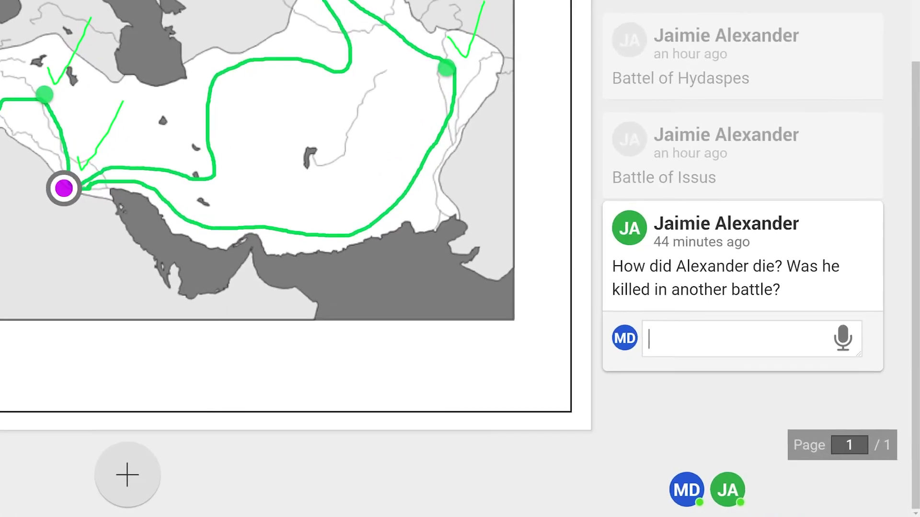
text(Great question! You can find out how Alexander died in this amazing progra)
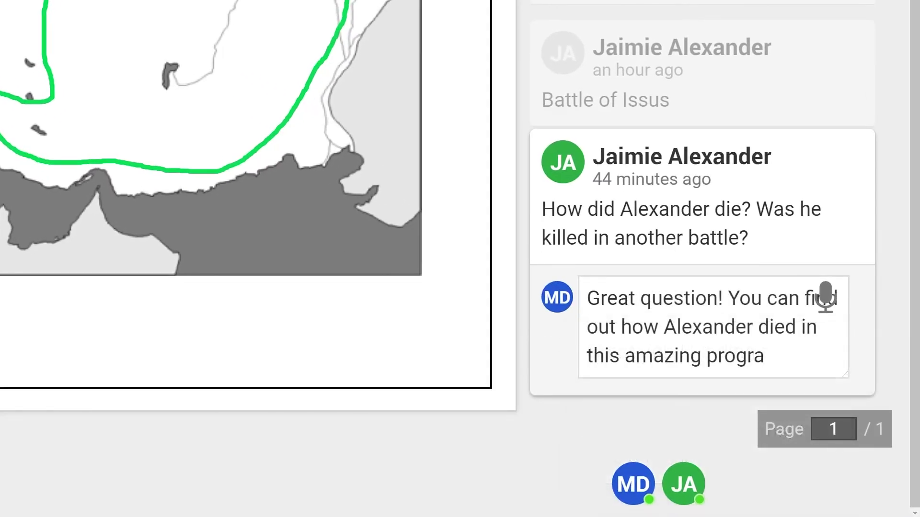
text(m!)
text(https://www.youtube.com/watch?v=0V3mHewh1JU)
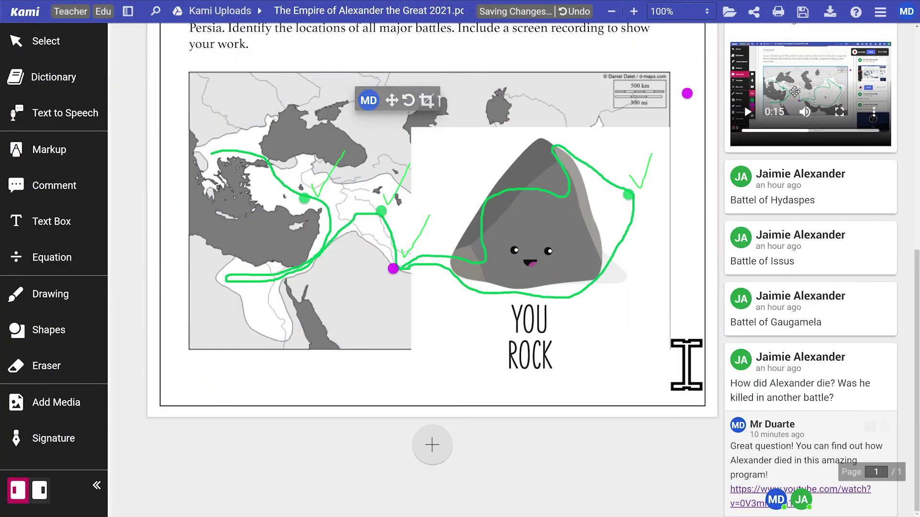
Shrink the You Rock sticker, move it to the map's lower-right corner, and add it to the annotation bank
click(667, 383)
drag(669, 383, 444, 259)
drag(462, 158, 634, 335)
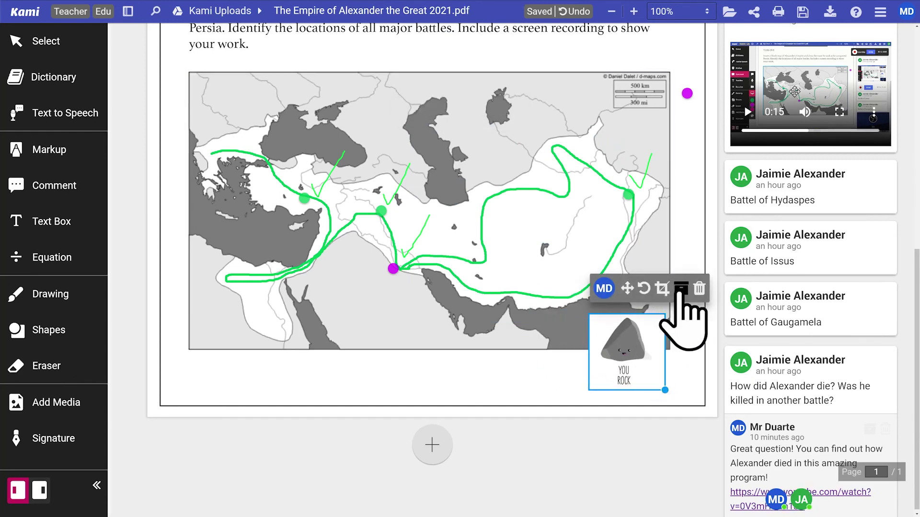
click(681, 288)
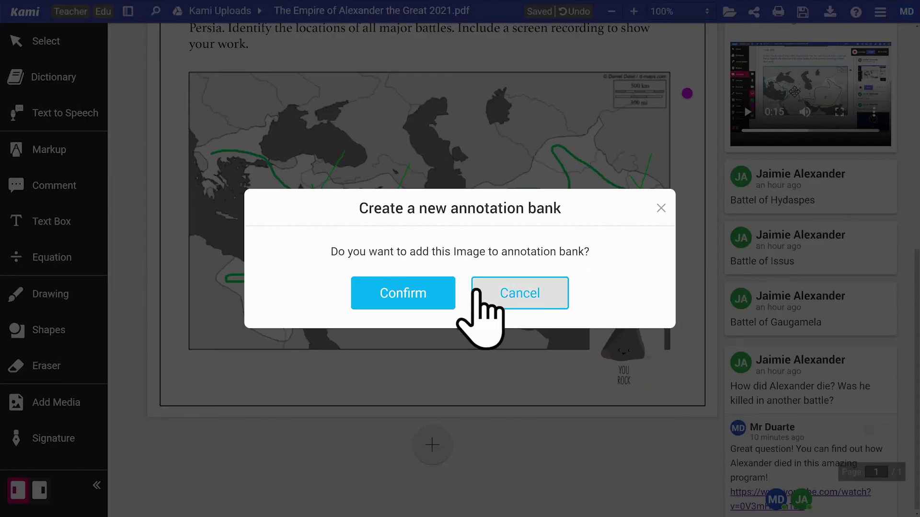
click(405, 293)
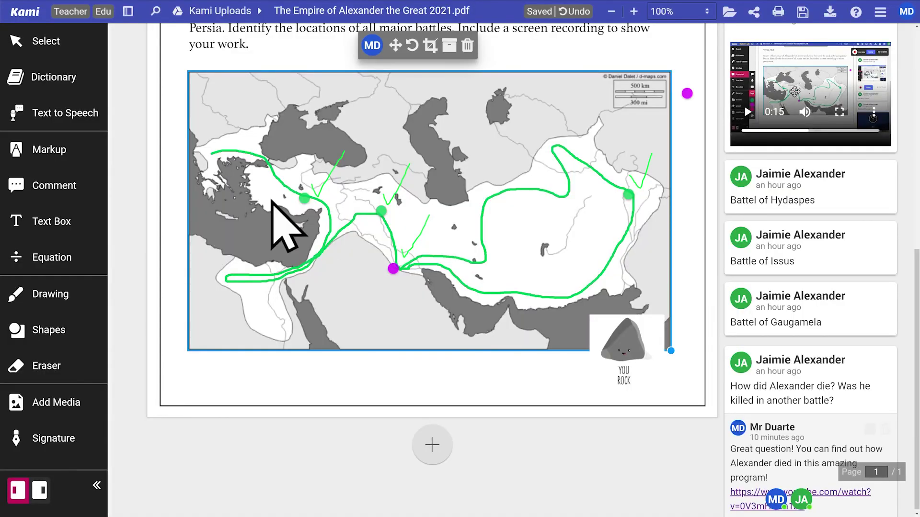